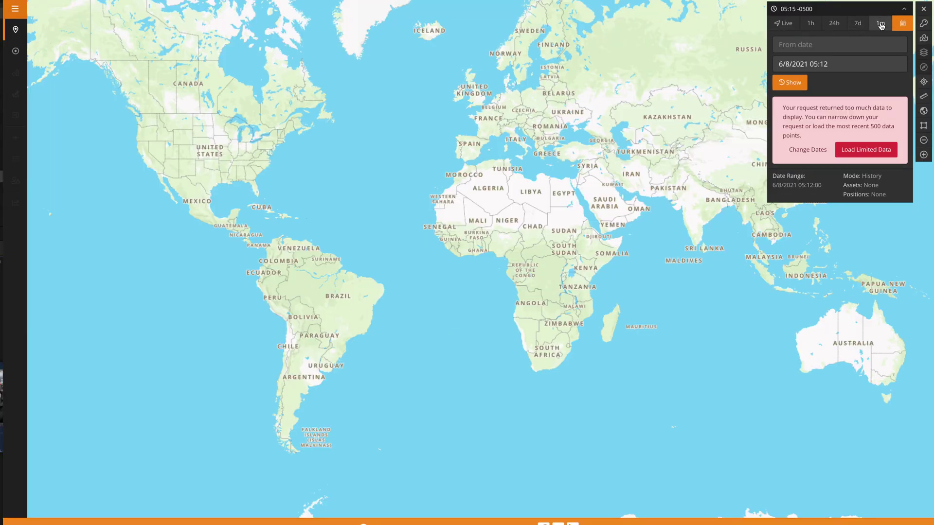
- Step the SPOT map through 1m, 7d, 24h and 1h history, then return to Live
click(882, 23)
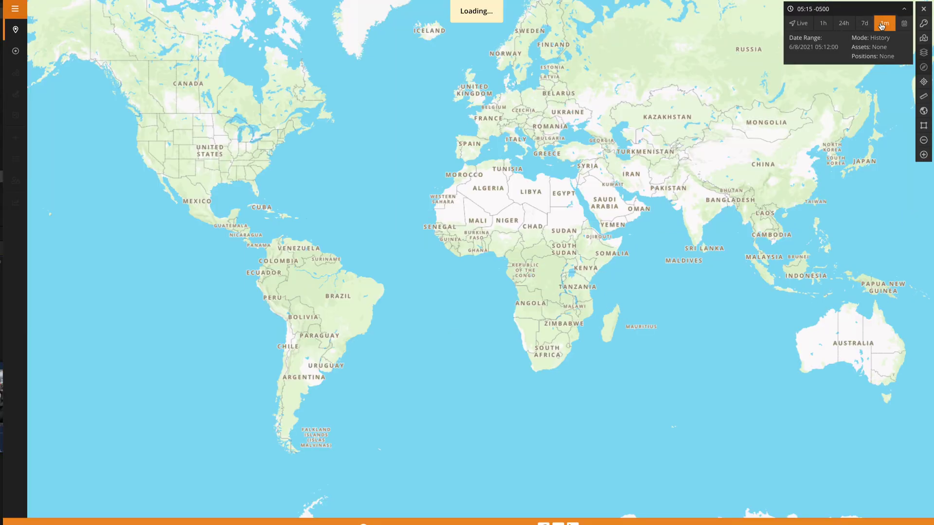
click(860, 24)
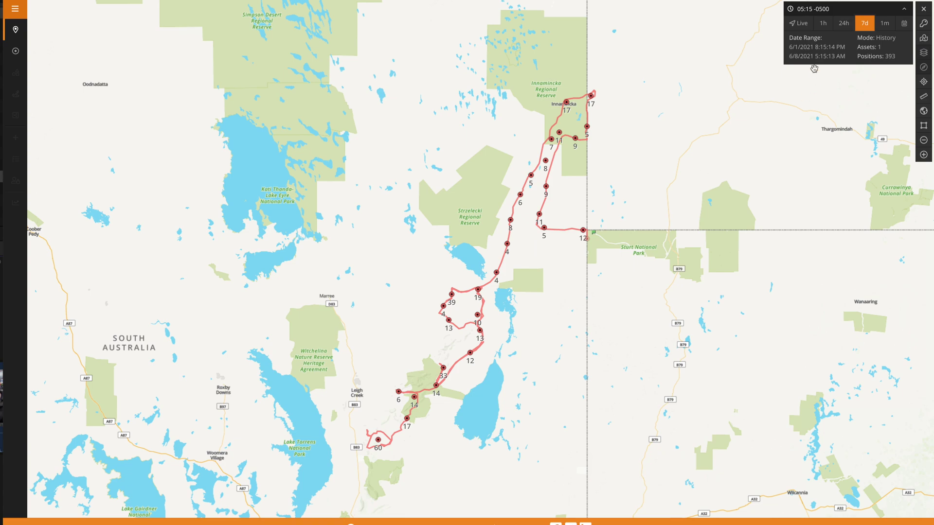
click(846, 24)
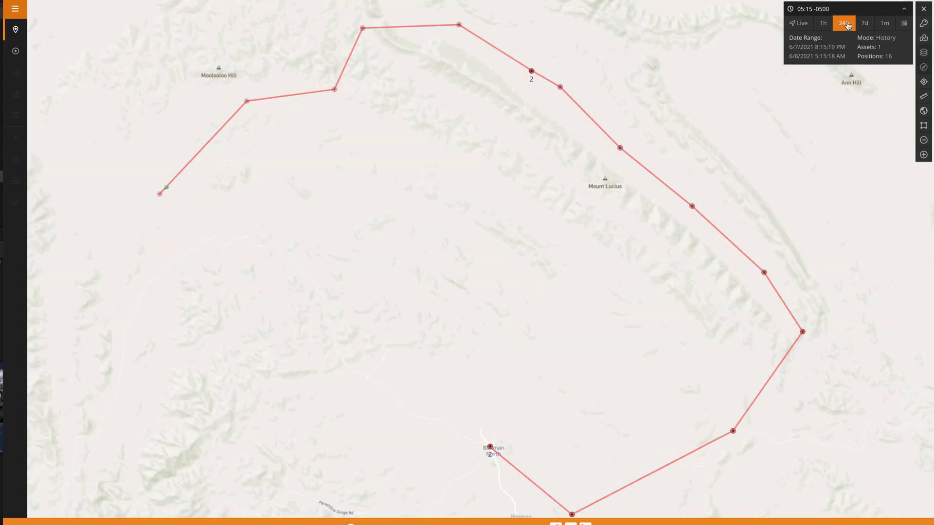
click(823, 23)
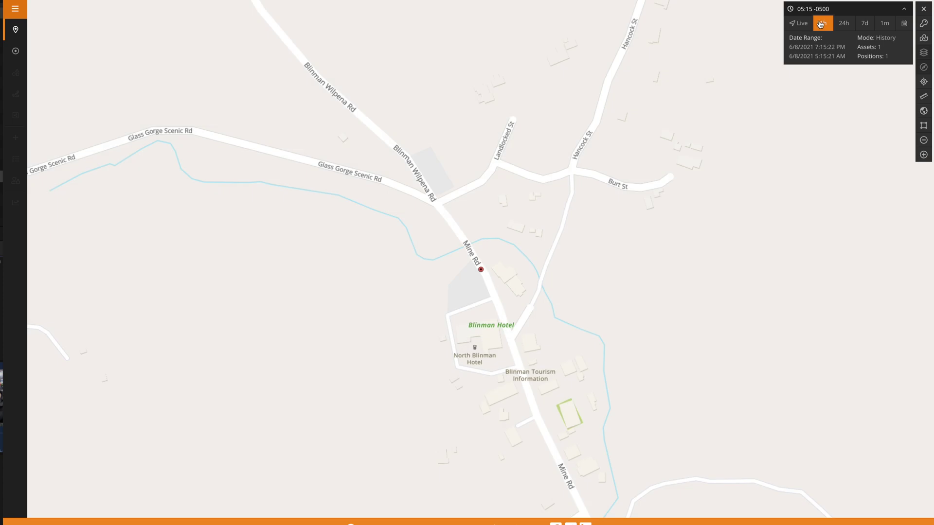
click(798, 24)
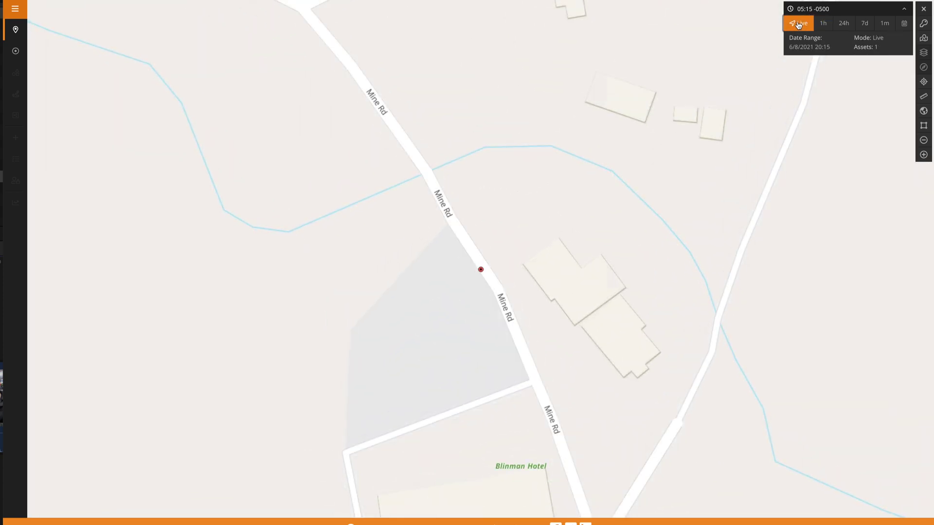
click(867, 24)
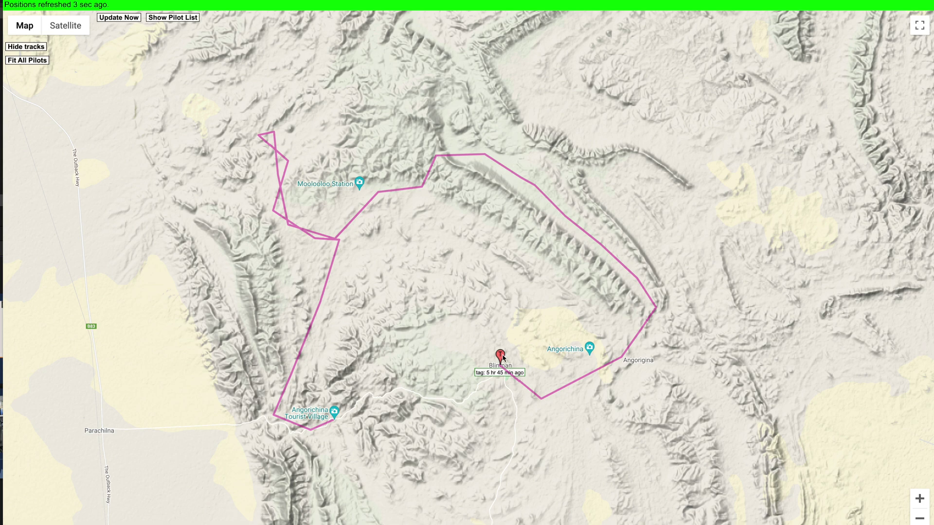
scroll(502, 354, up, 3)
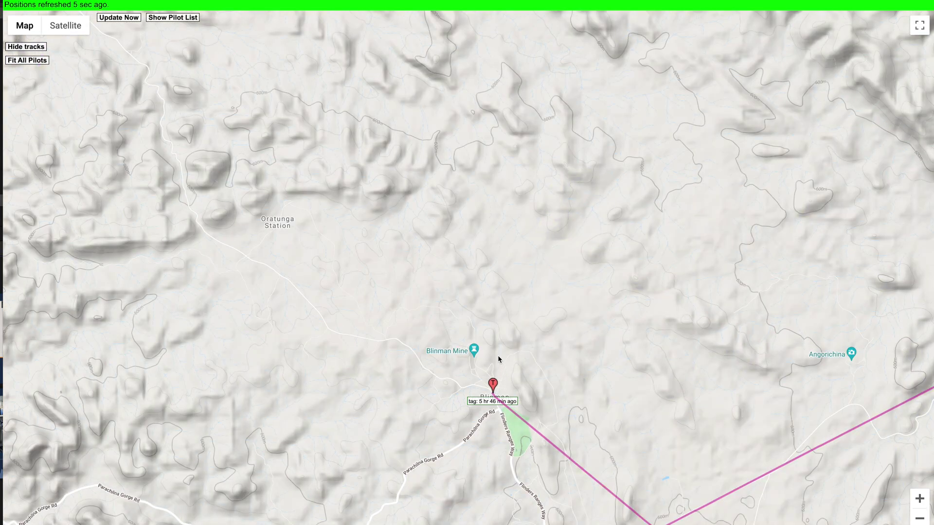
scroll(497, 364, down, 3)
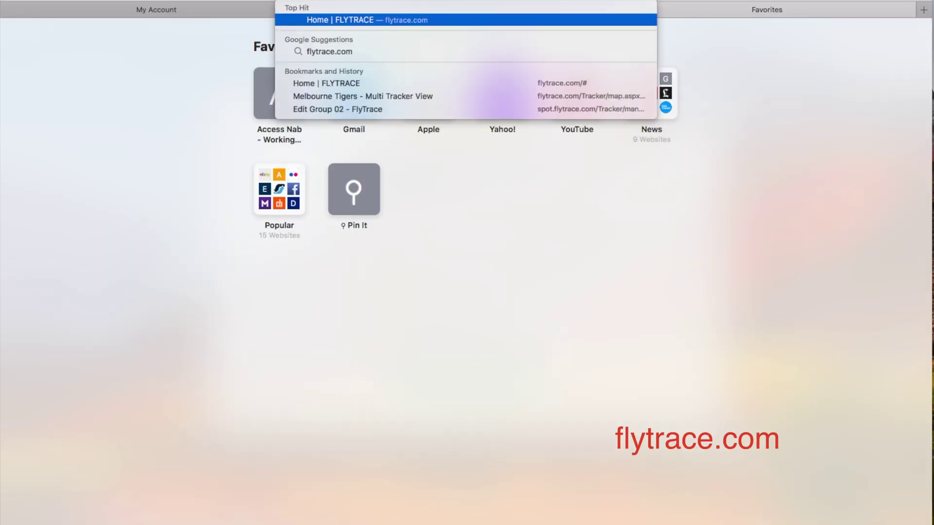
- Load flytrace.com, open the Spot and inReach Aggregator, and browse its public groups list
key(Return)
scroll(171, 291, down, 5)
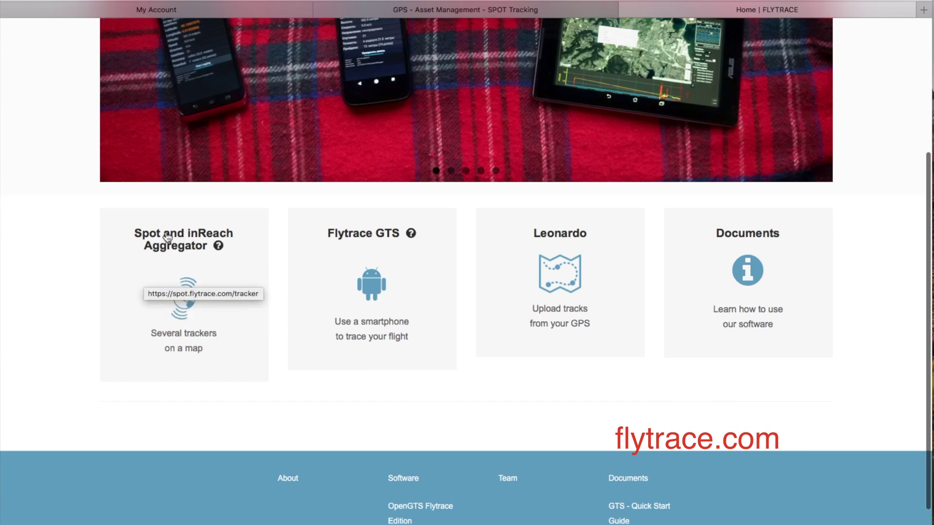
click(181, 252)
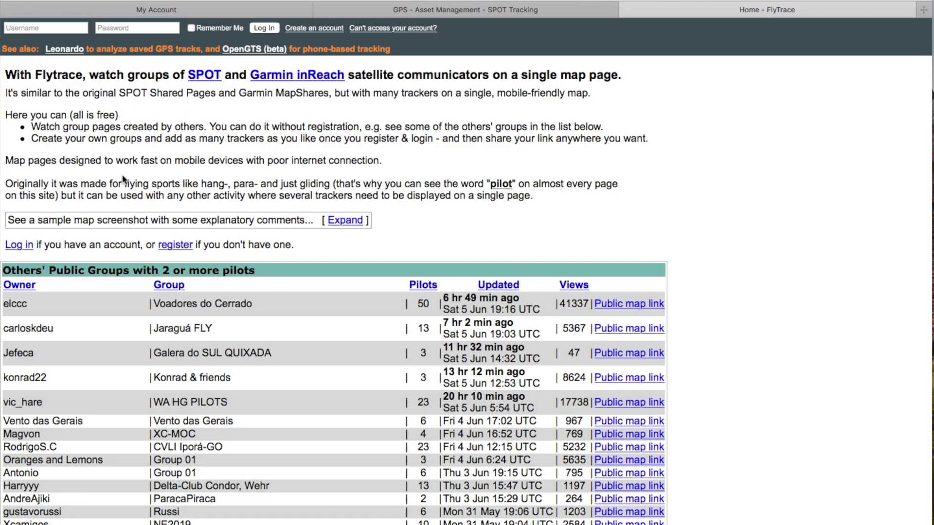
scroll(171, 134, down, 5)
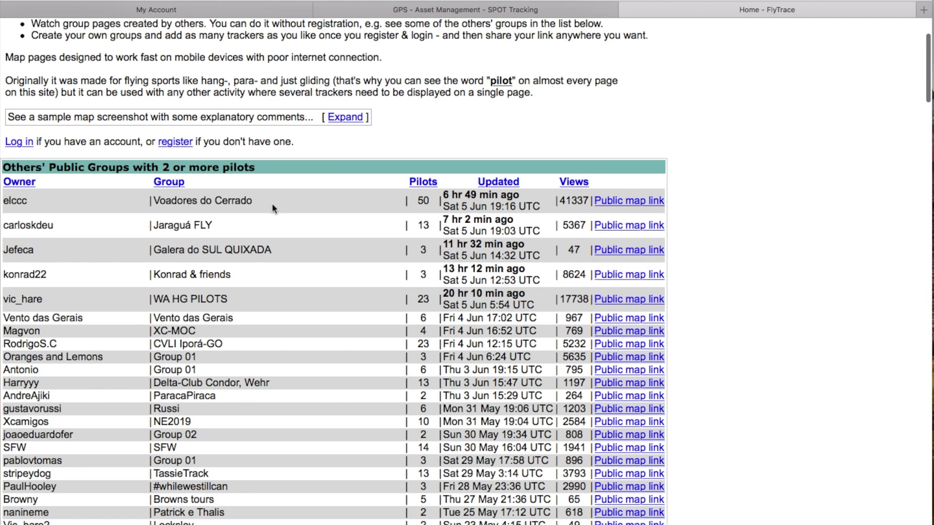
scroll(273, 207, down, 9)
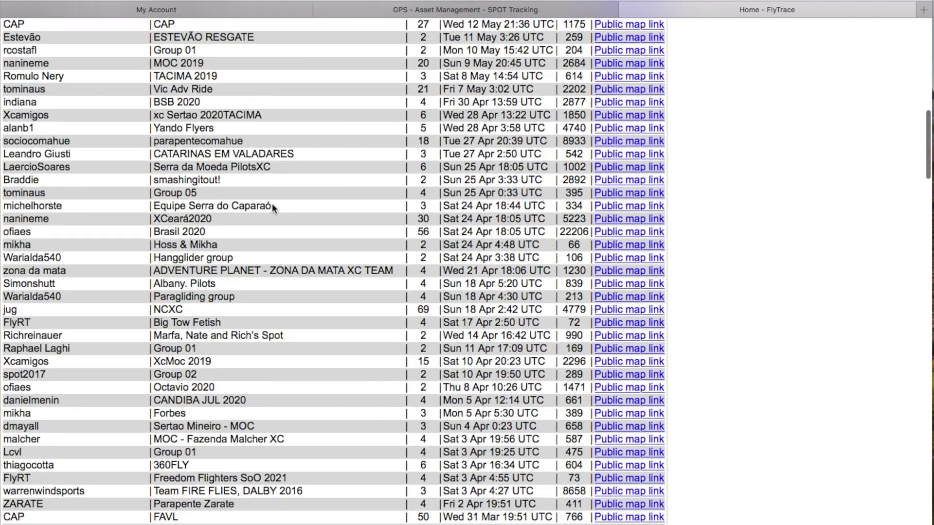
scroll(273, 207, up, 5)
scroll(273, 208, up, 8)
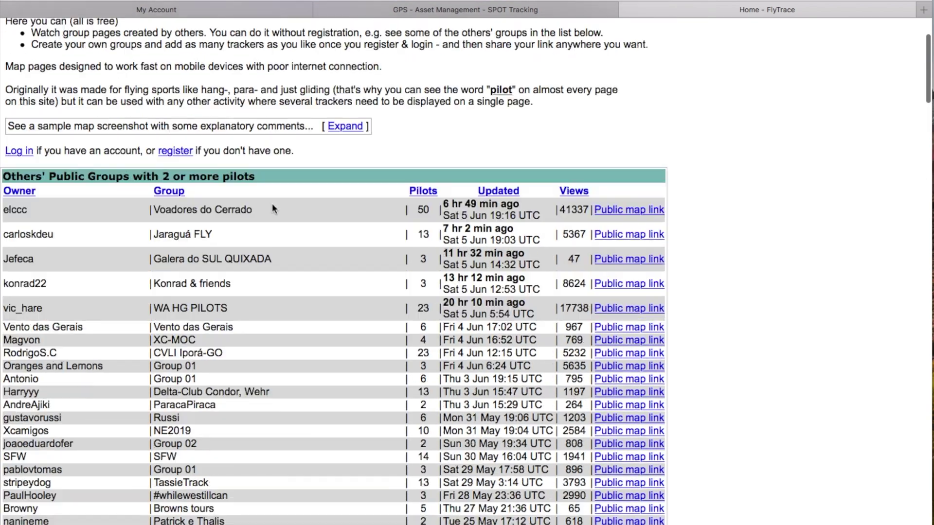
scroll(272, 203, up, 2)
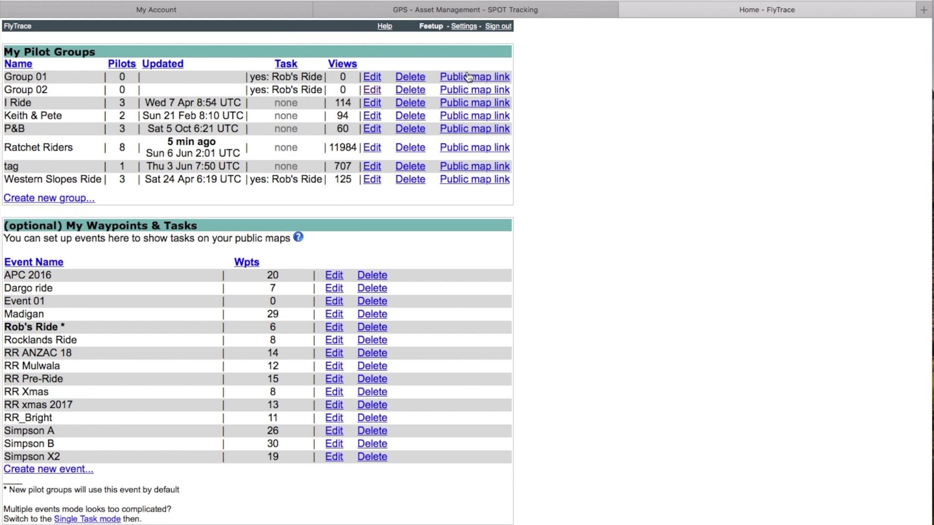
- Scroll through the signed-in account's My Pilot Groups and My Waypoints & Tasks lists
scroll(95, 297, down, 2)
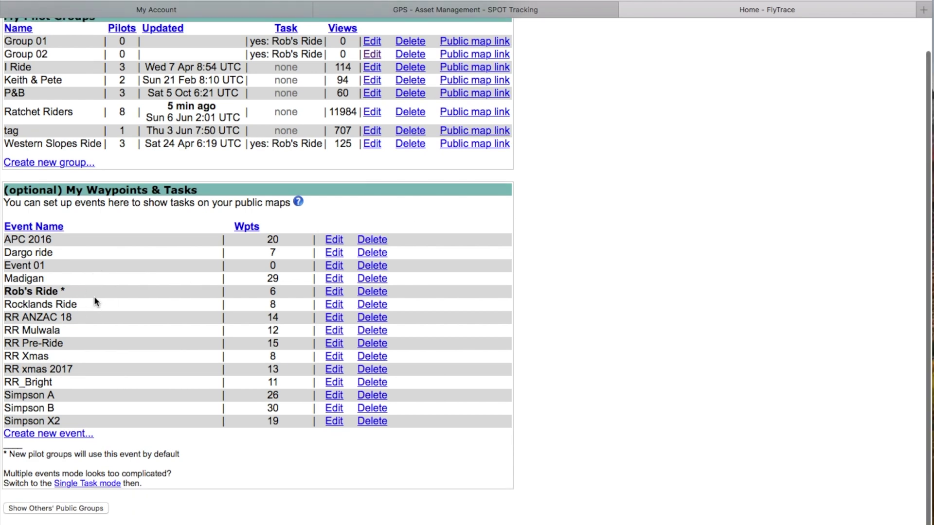
scroll(94, 296, up, 2)
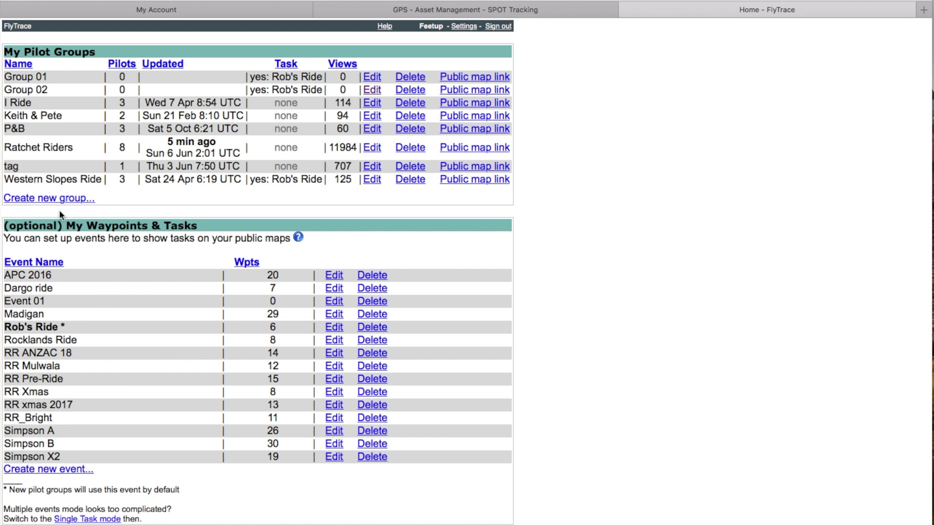
- Create a new pilot group renamed 'test group 1' and set to UNLISTED
click(31, 200)
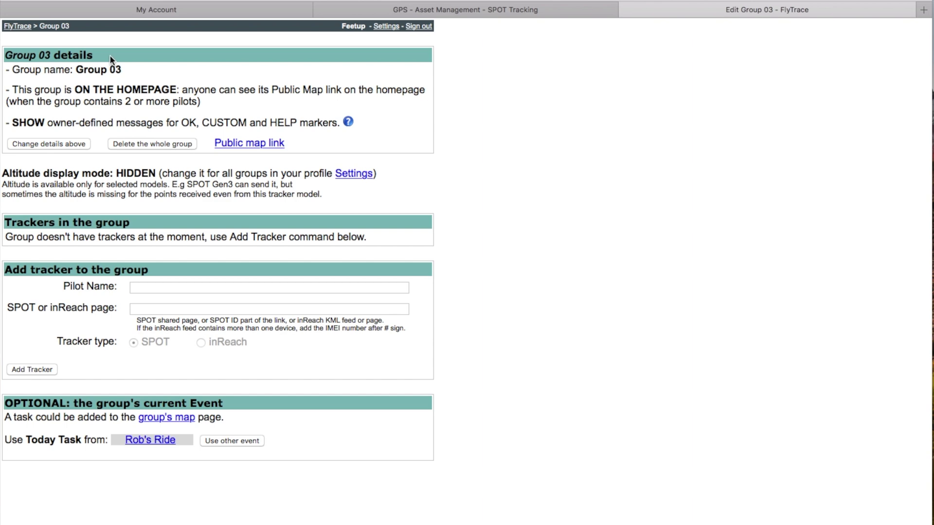
click(49, 144)
drag(115, 71, 79, 68)
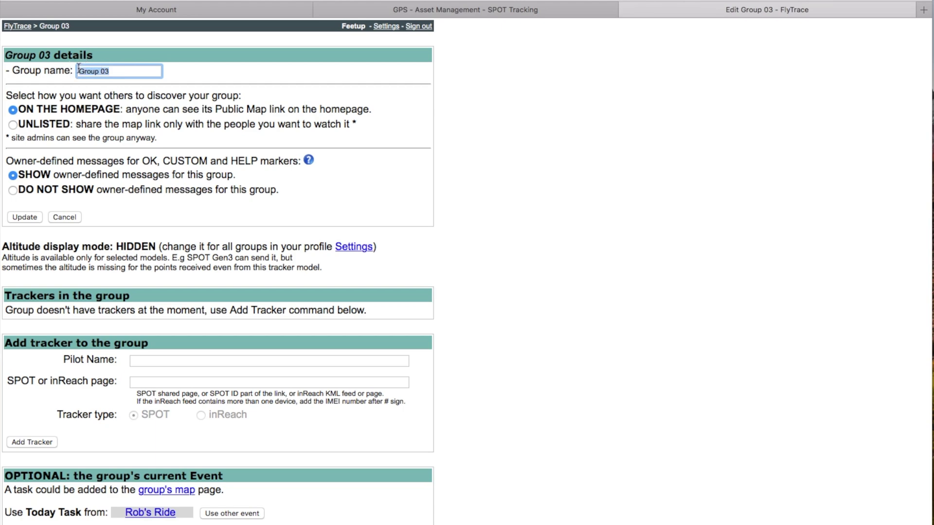
text(test grou)
click(13, 125)
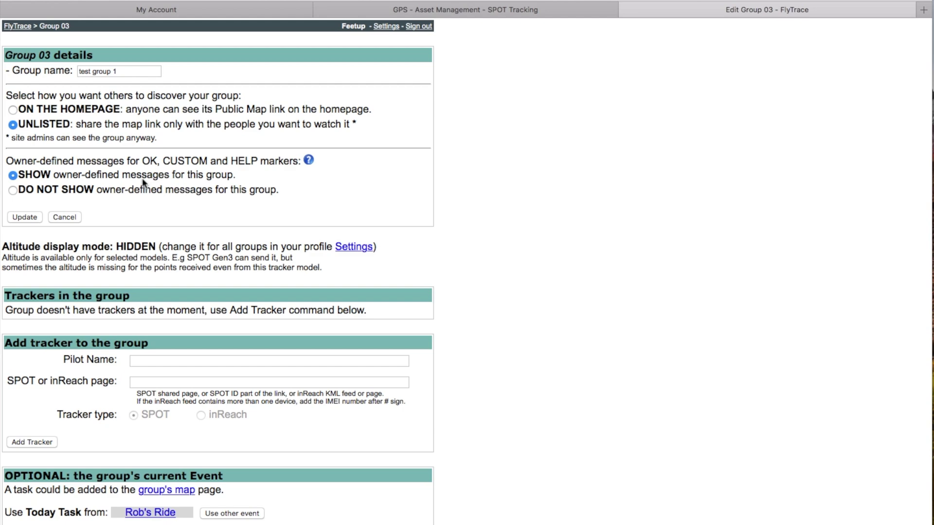
click(24, 219)
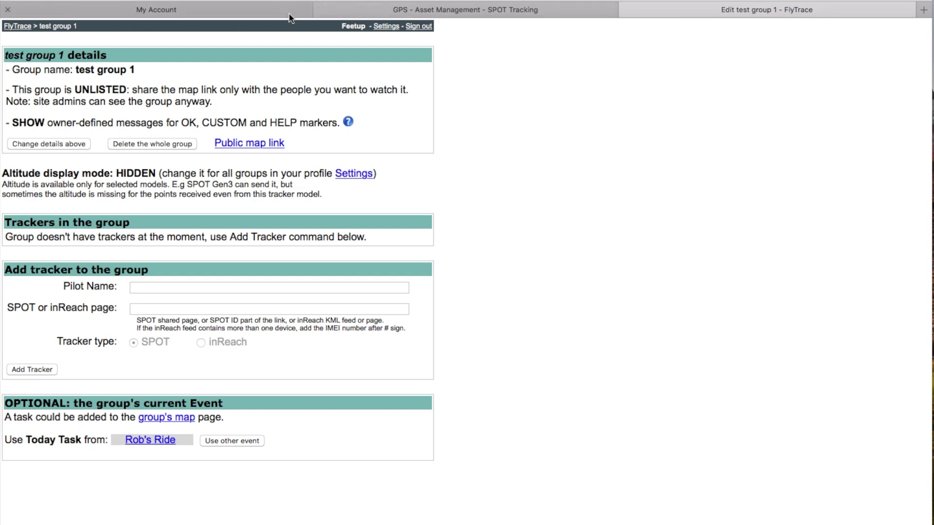
- Switch to the SPOT My Account tab and go to its XML Feed page
click(426, 11)
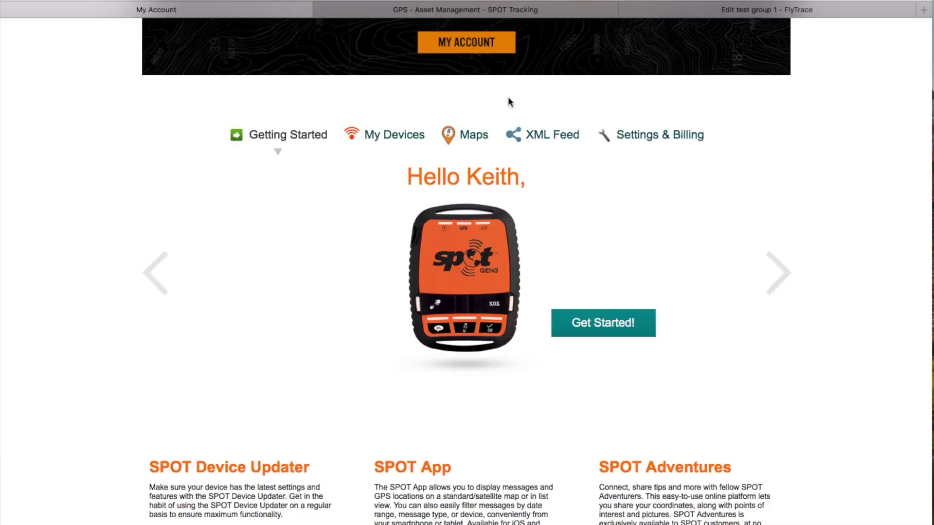
click(547, 137)
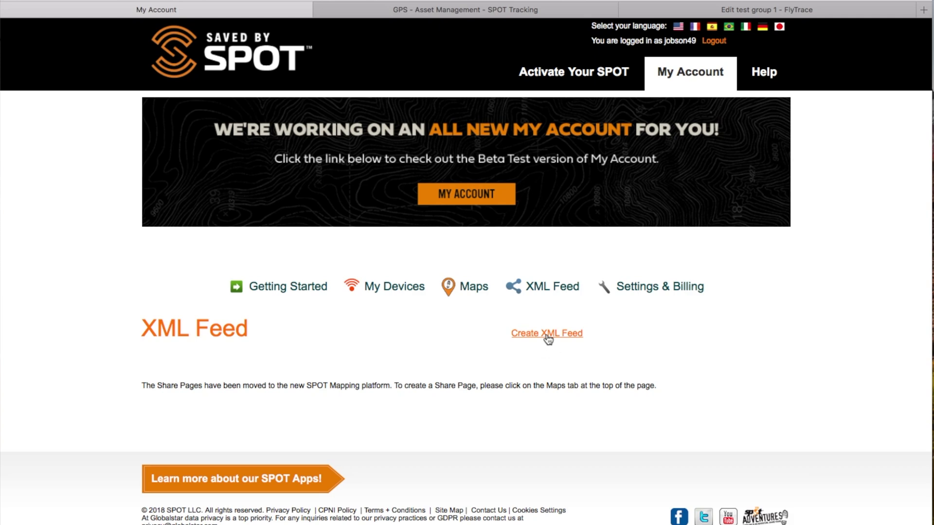
- Start a new XML feed and enter the feed's name
click(546, 335)
scroll(547, 334, down, 5)
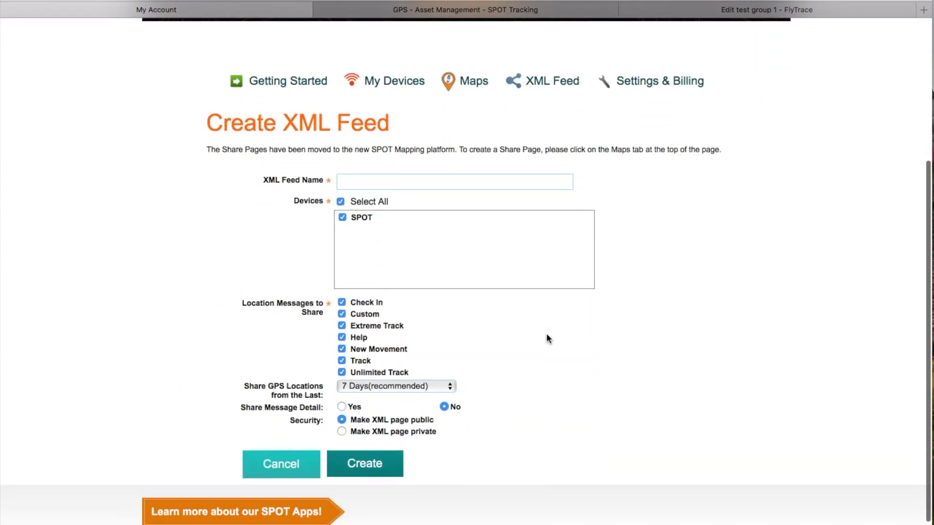
click(349, 148)
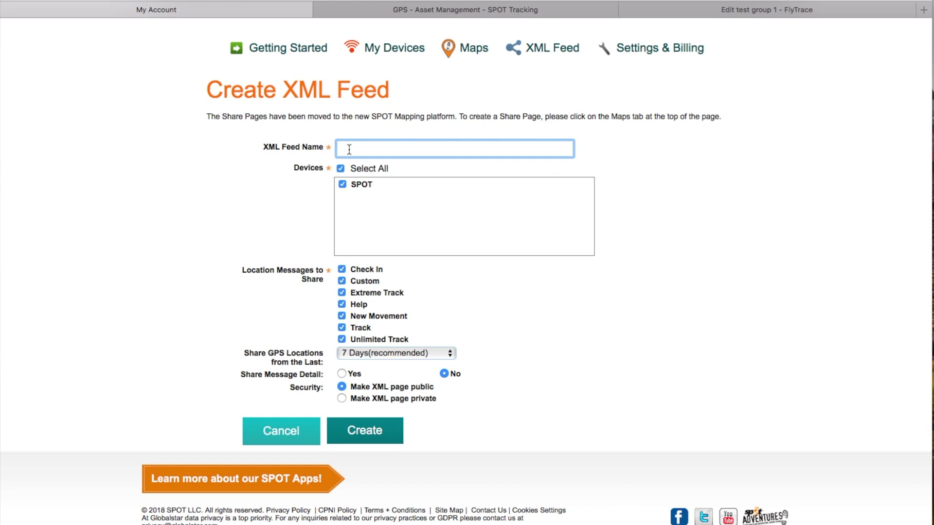
text(Keith')
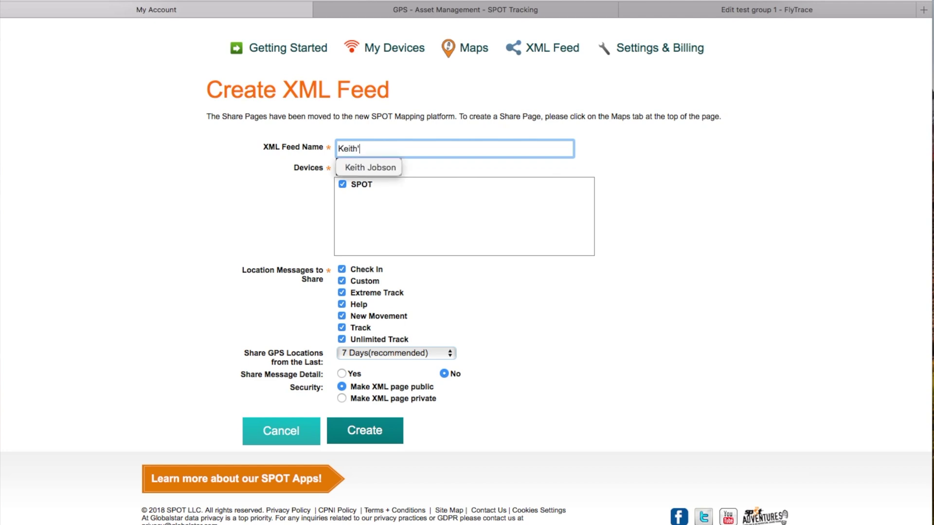
text(s SPOT)
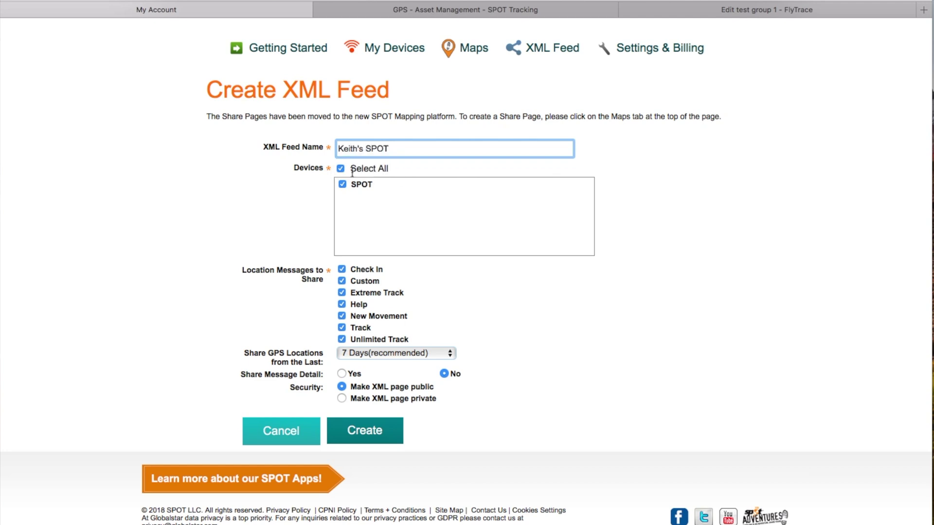
text( feed)
click(360, 267)
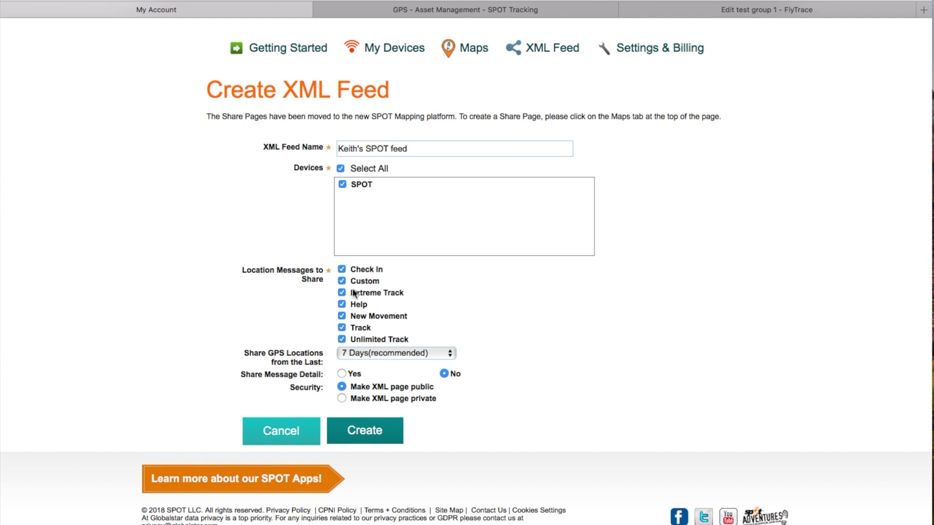
- Keep 7 Days sharing, include message detail, and create the public feed
click(362, 353)
click(362, 353)
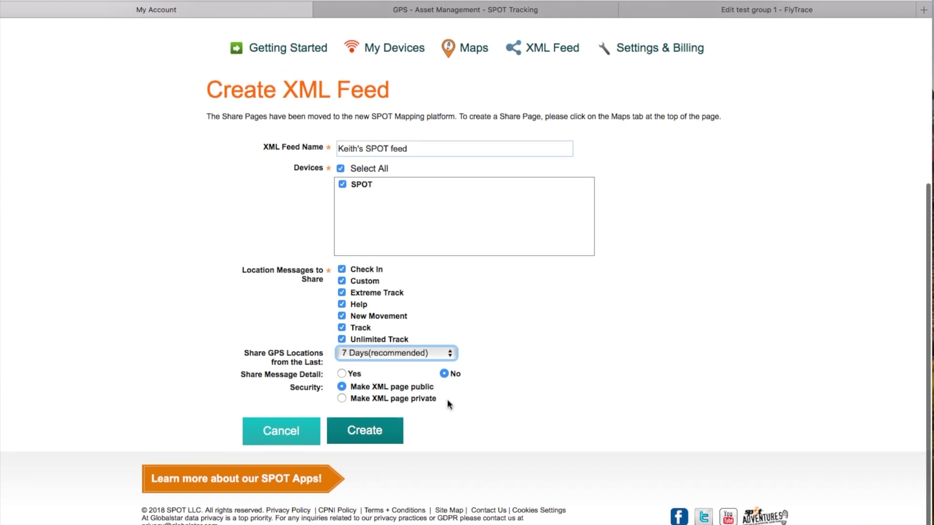
click(342, 373)
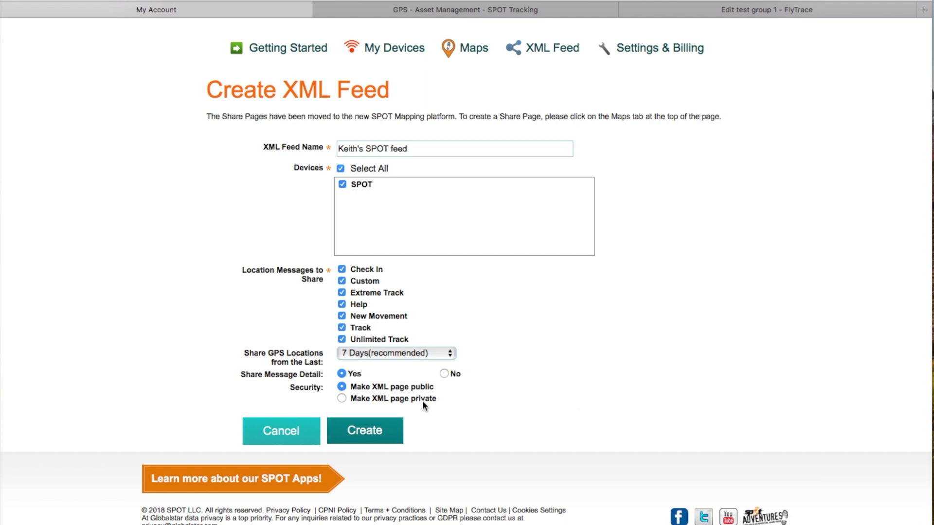
click(360, 435)
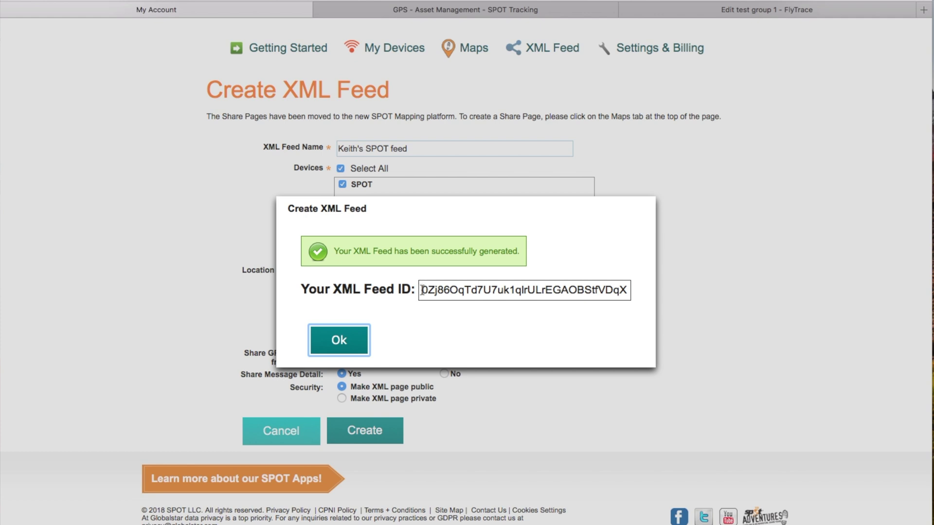
- Copy the new XML feed ID and dismiss the creation confirmation
drag(421, 290, 637, 290)
key(super+c)
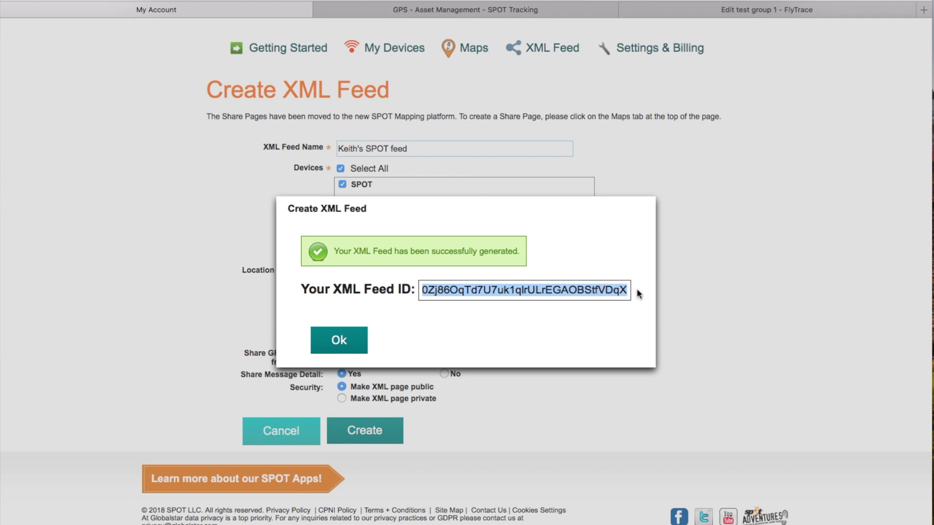
click(328, 345)
- Add a SPOT tracker to test group 1 with the pilot's name and the copied feed ID
click(699, 8)
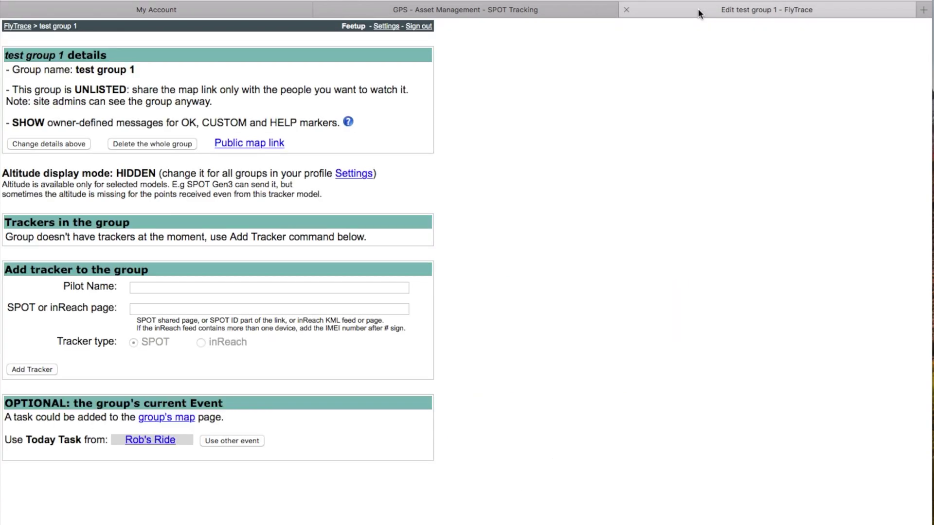
click(135, 287)
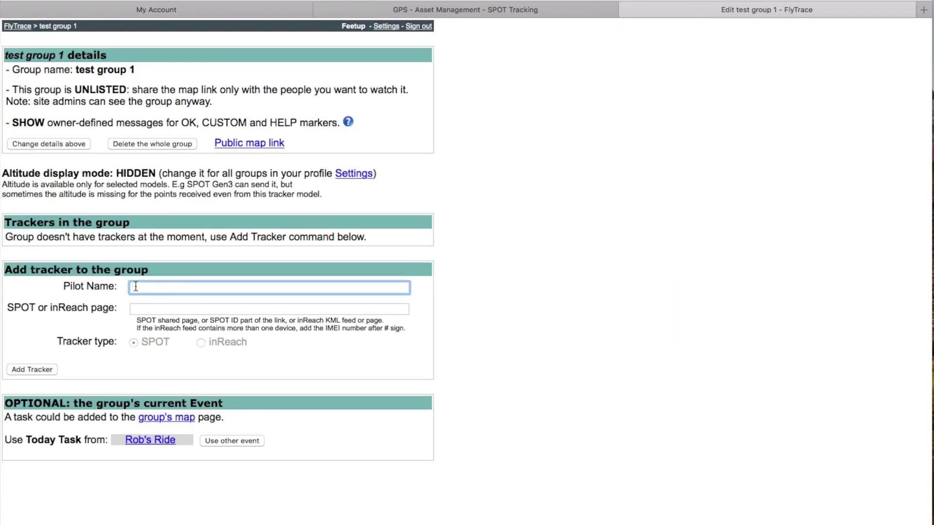
text(Keith)
key(Tab)
key(super+v)
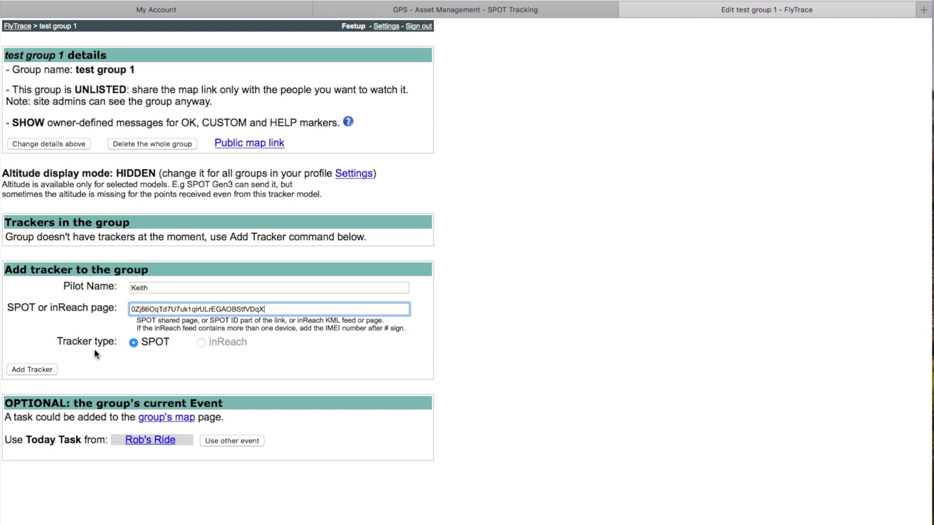
click(35, 372)
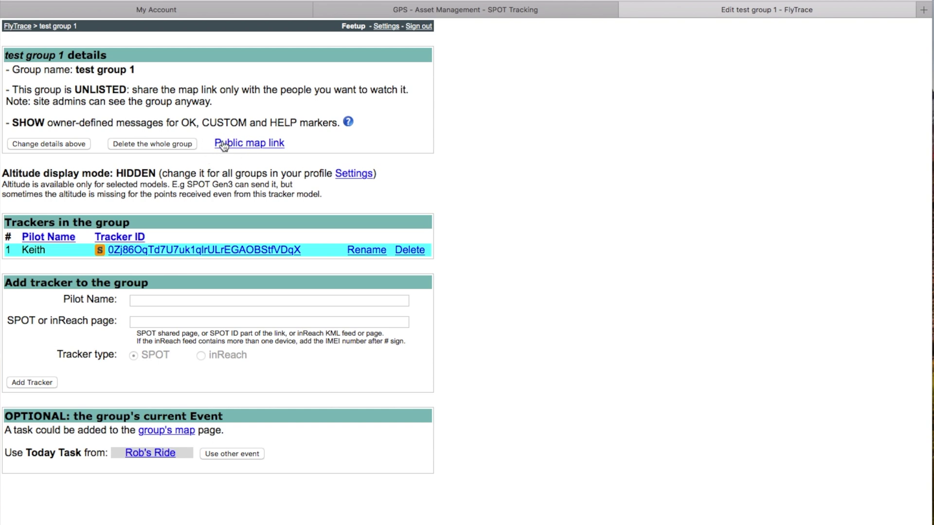
- Open the group's public map and zoom and pan it to south-east Australia and Tasmania
click(243, 144)
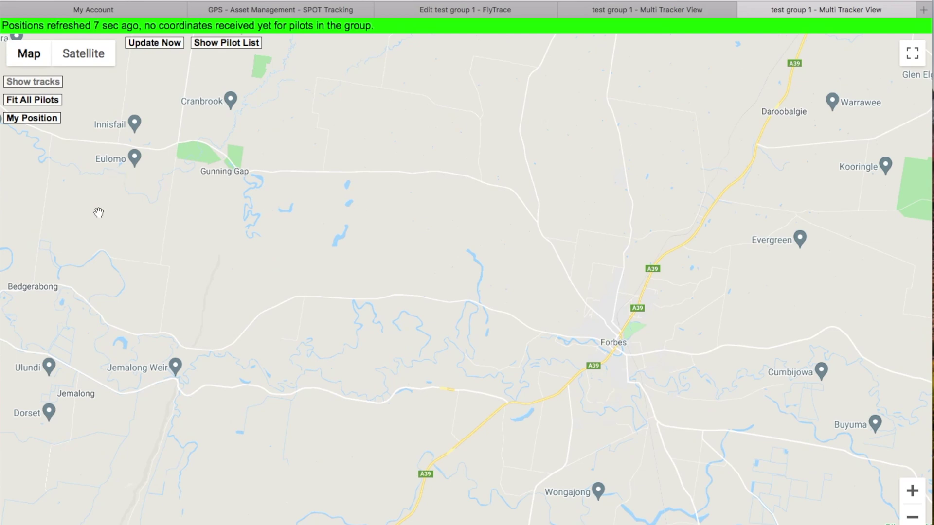
click(912, 517)
click(913, 517)
click(912, 517)
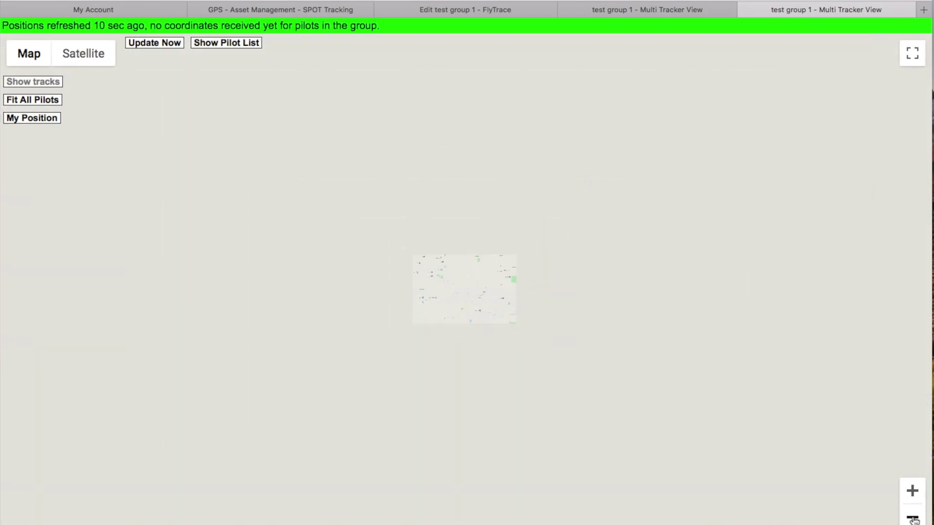
click(912, 518)
click(912, 518)
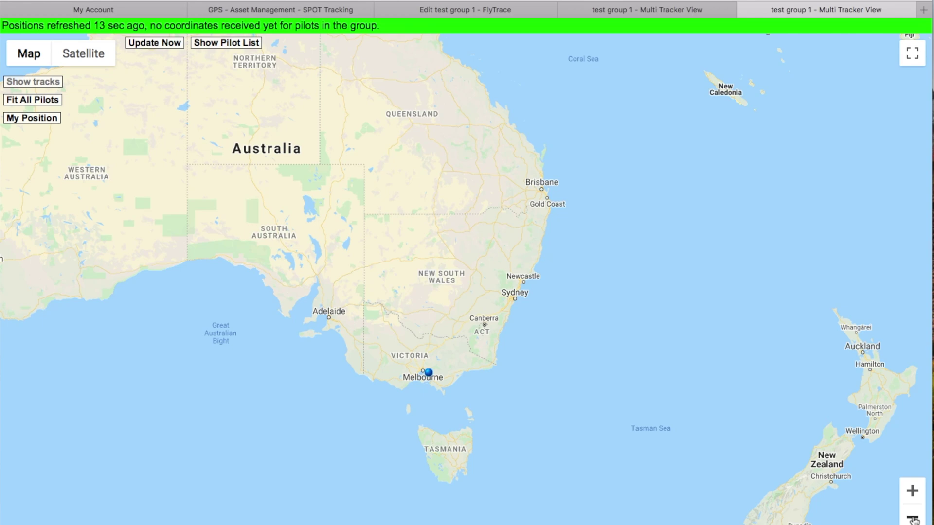
click(913, 491)
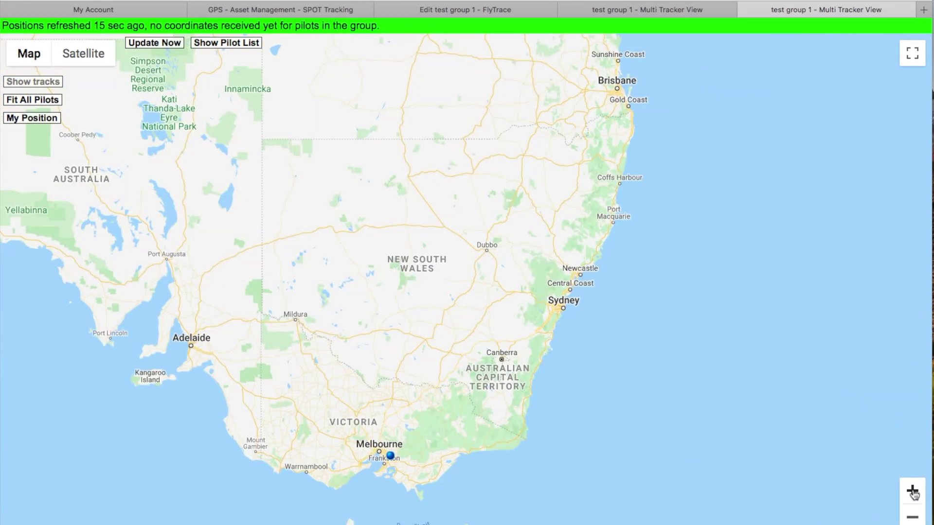
drag(447, 382, 479, 171)
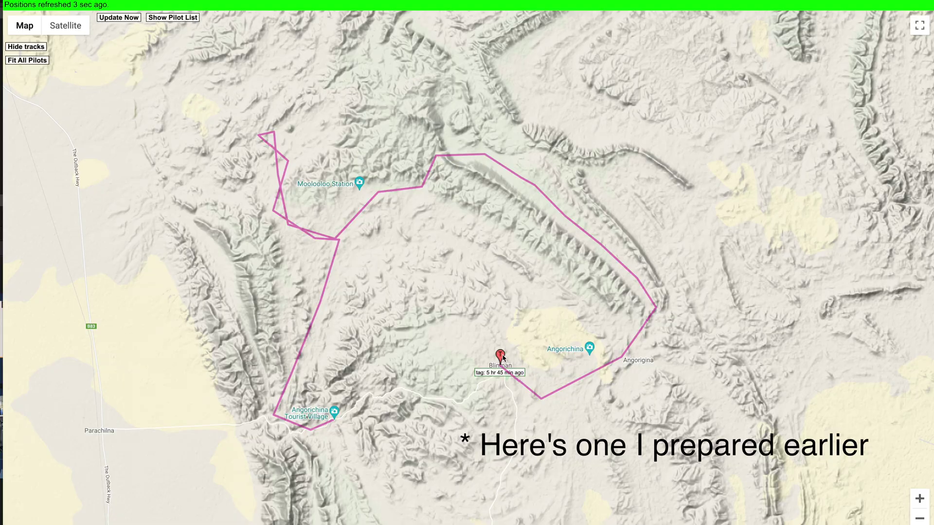
scroll(505, 357, up, 2)
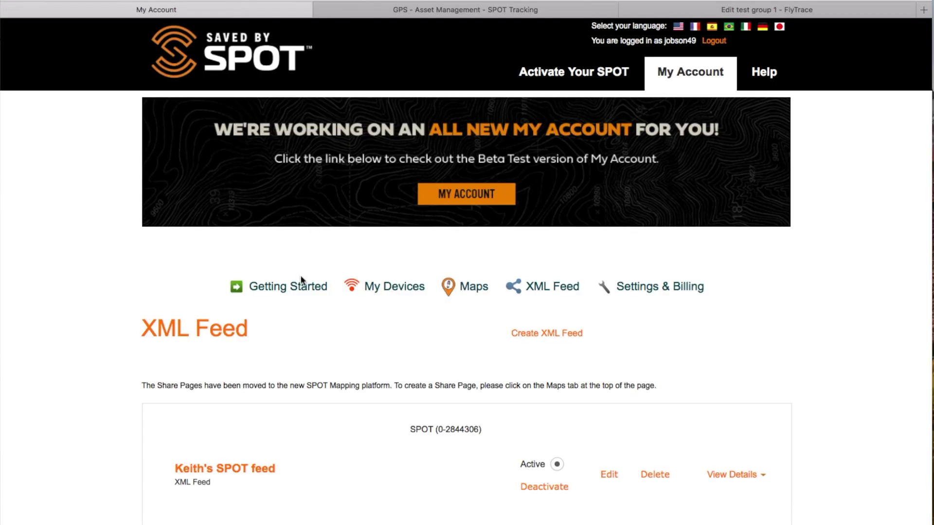
- Scroll the XML Feed page to find the new feed listed as Active
scroll(413, 336, down, 2)
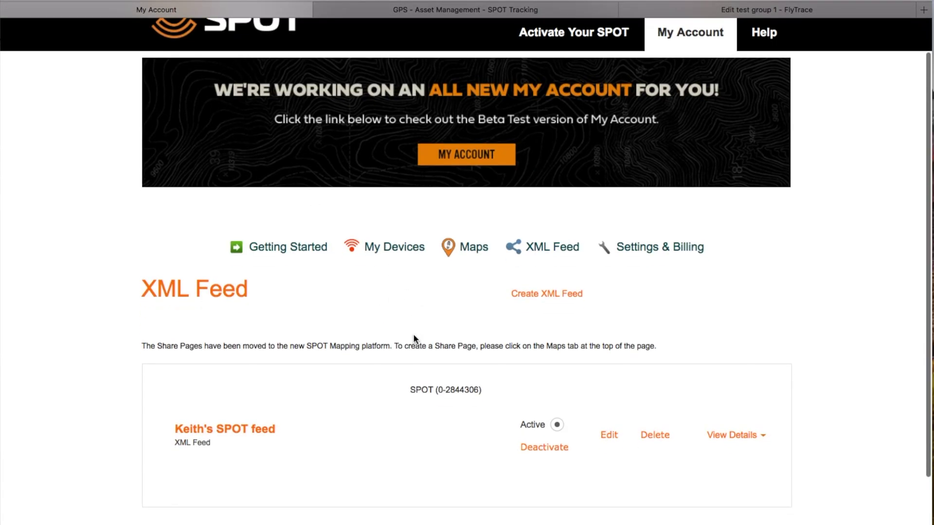
scroll(414, 335, down, 4)
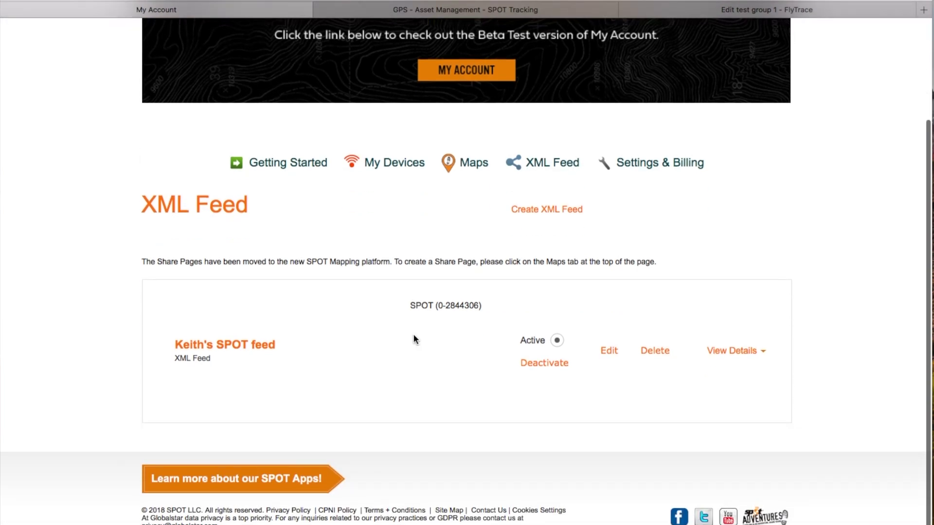
scroll(414, 337, up, 6)
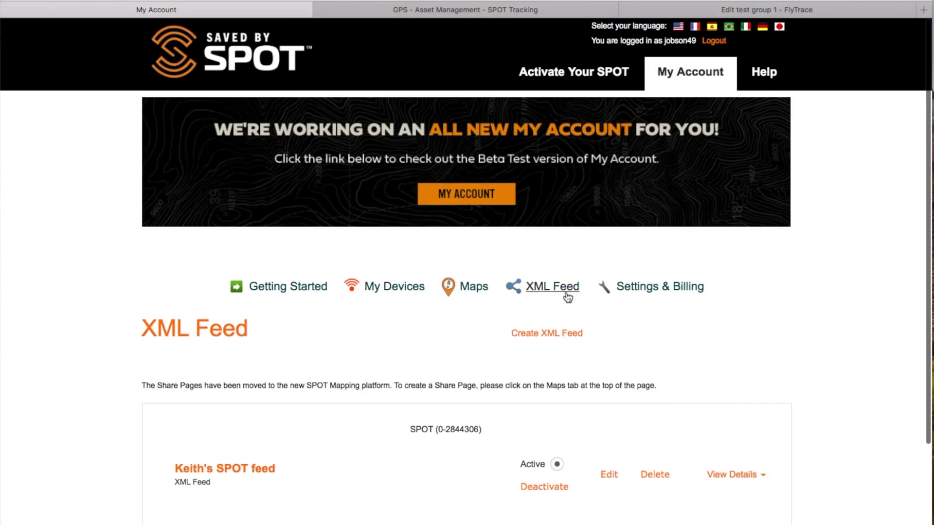
scroll(279, 330, down, 6)
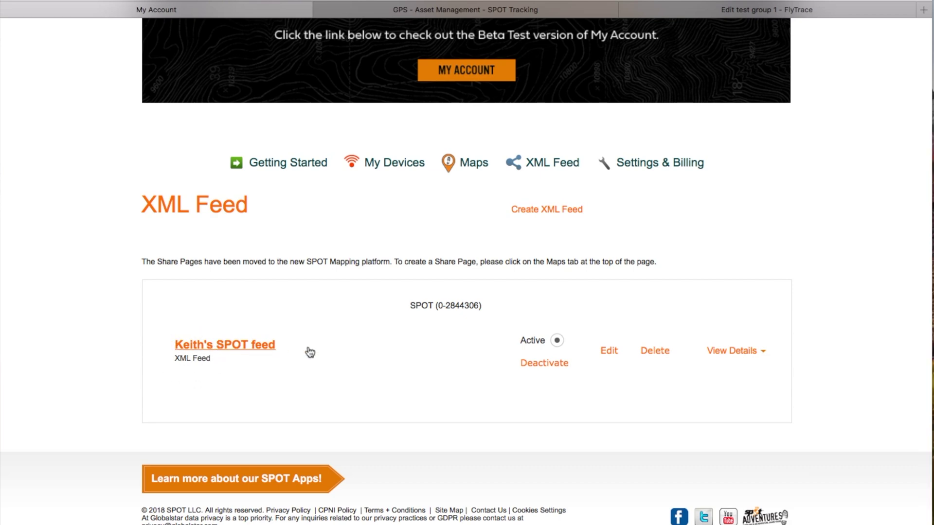
click(736, 351)
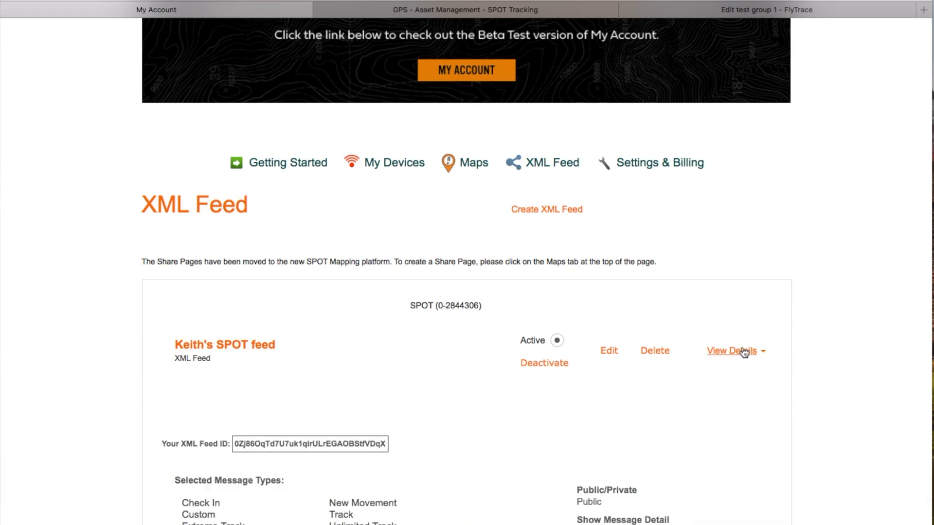
scroll(743, 352, down, 3)
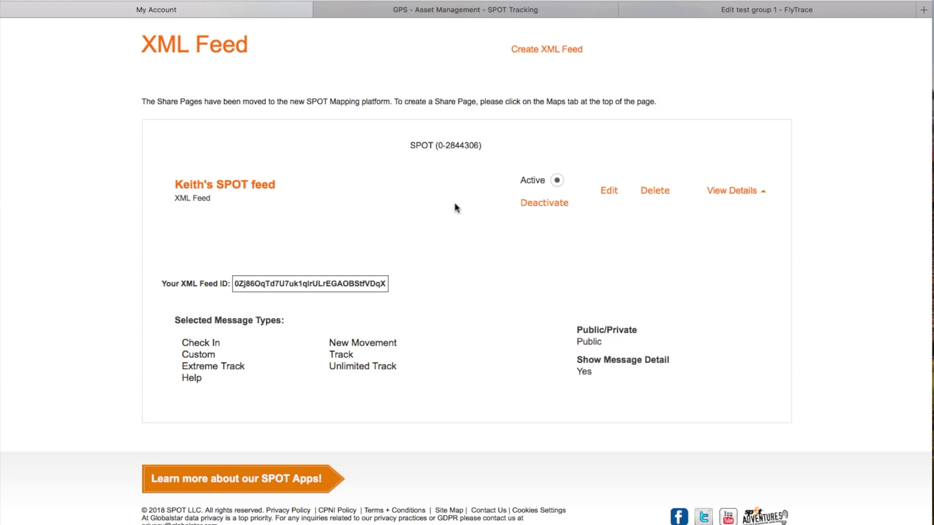
click(548, 205)
click(547, 203)
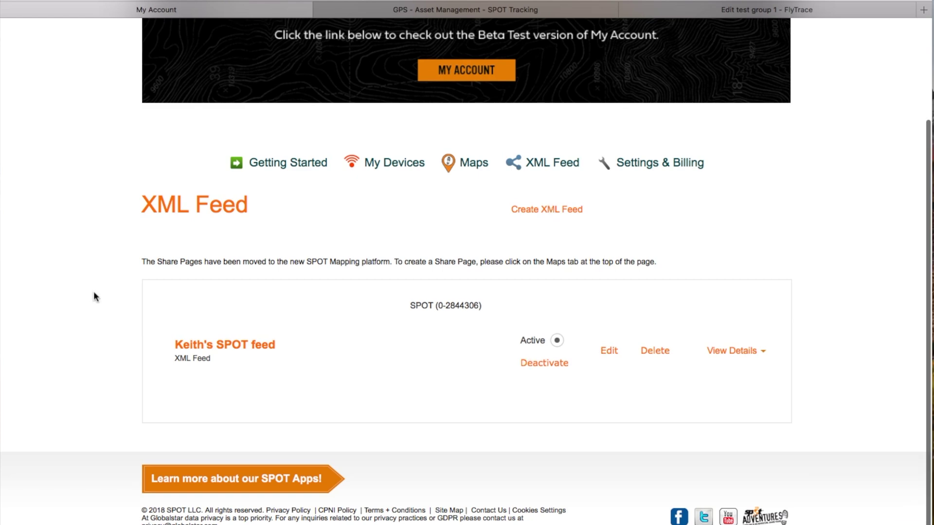
scroll(94, 297, up, 1)
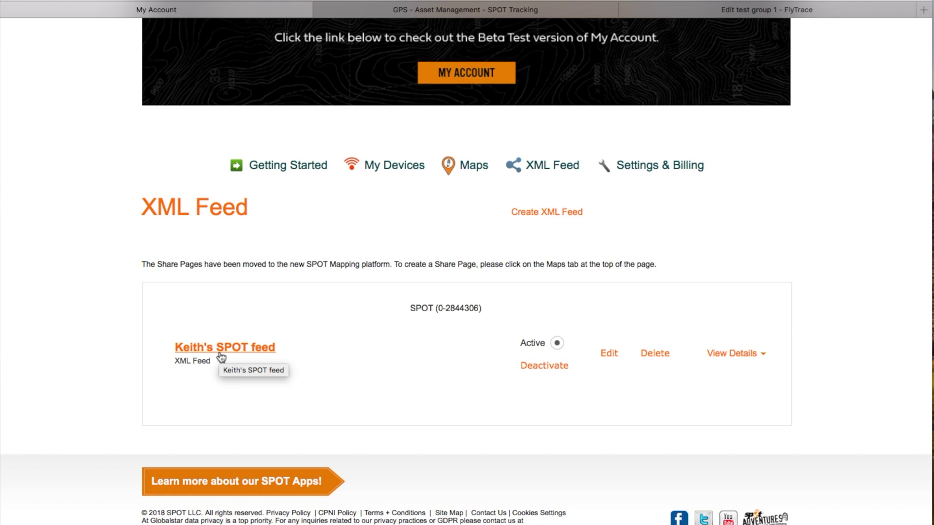
- Check the feed's shared page and XML Feed ID details, then return to test group 1's edit page
click(220, 354)
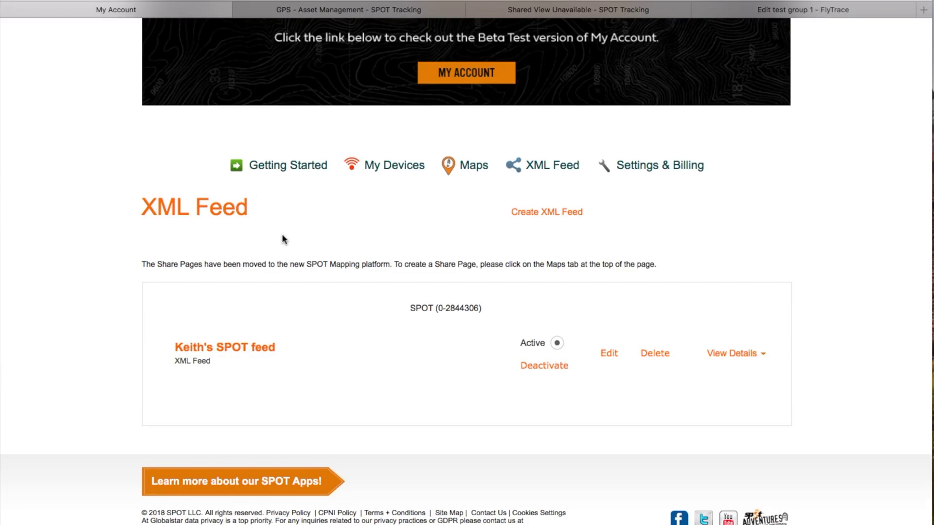
click(742, 358)
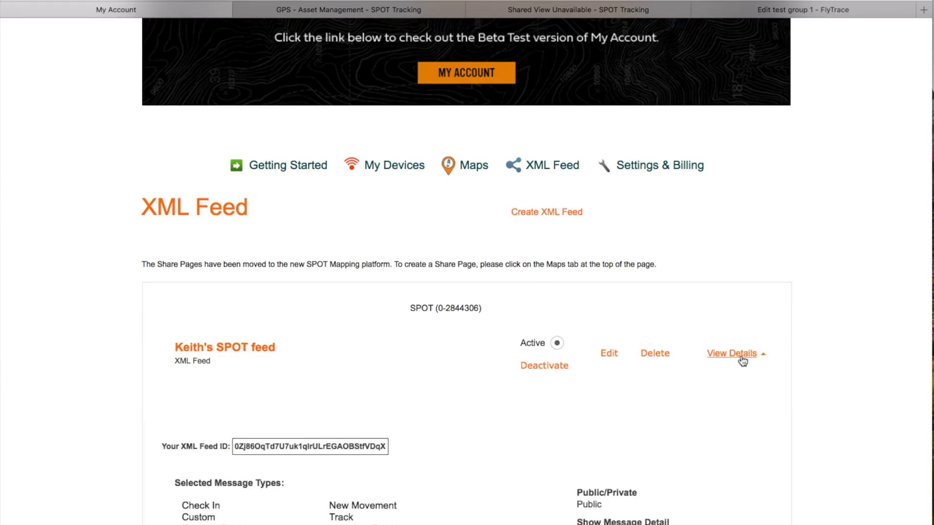
scroll(743, 360, down, 5)
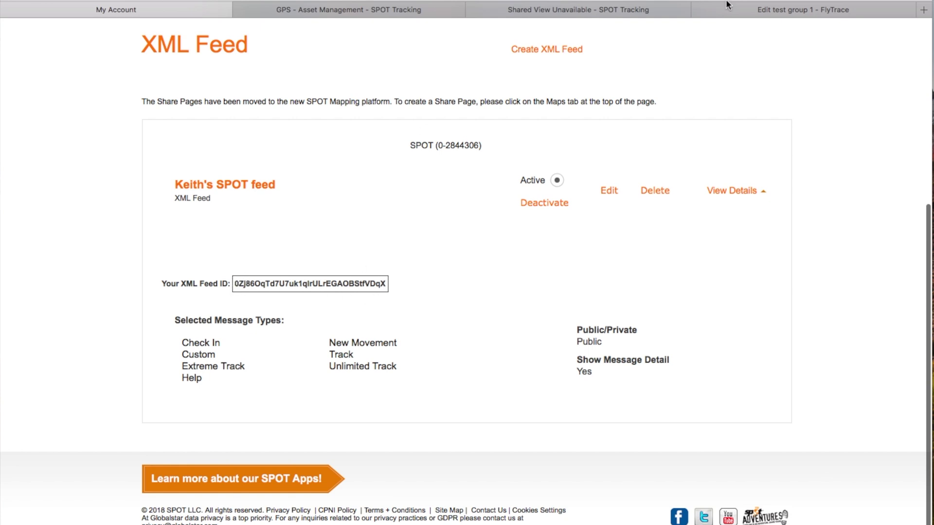
click(761, 11)
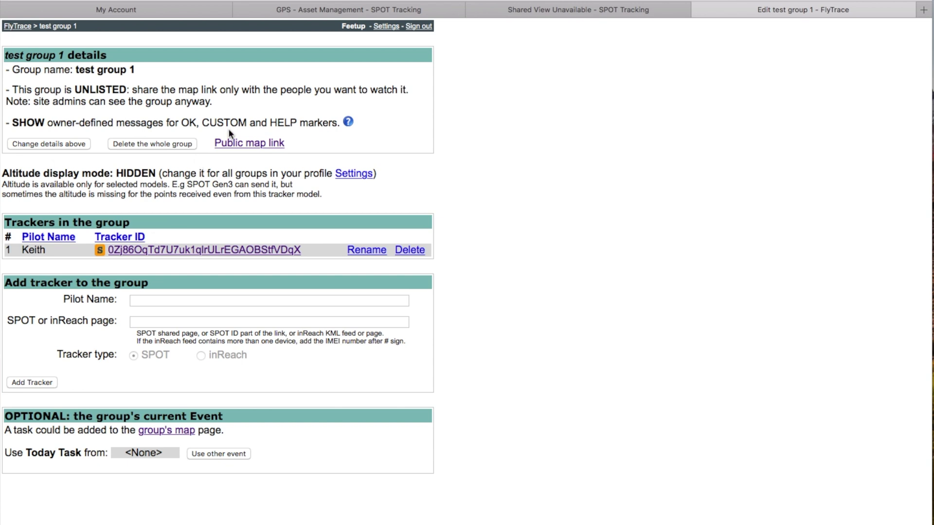
- Copy the test group 1 Public map link from its context menu
right_click(232, 145)
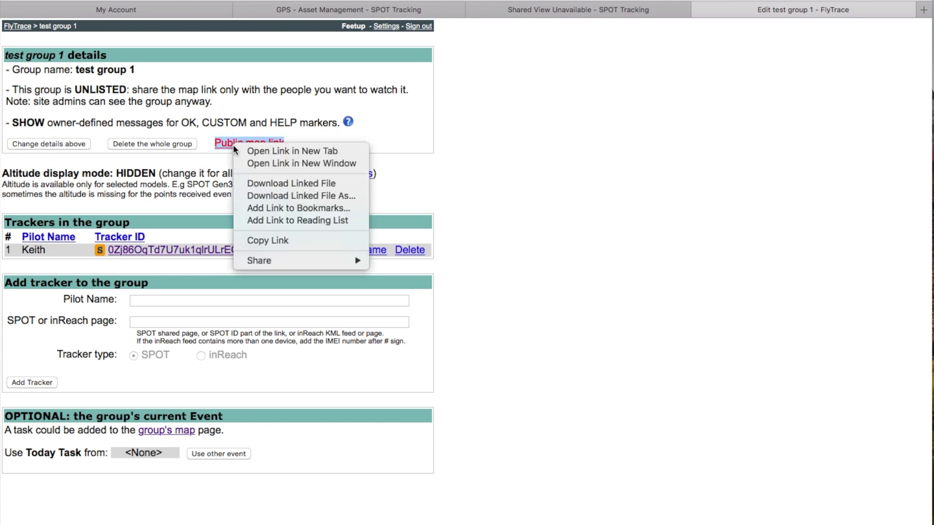
click(271, 241)
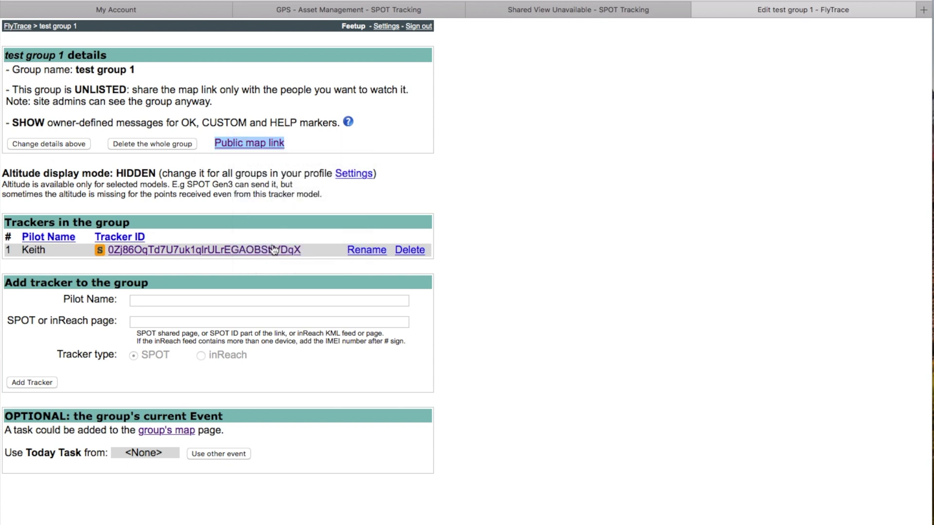